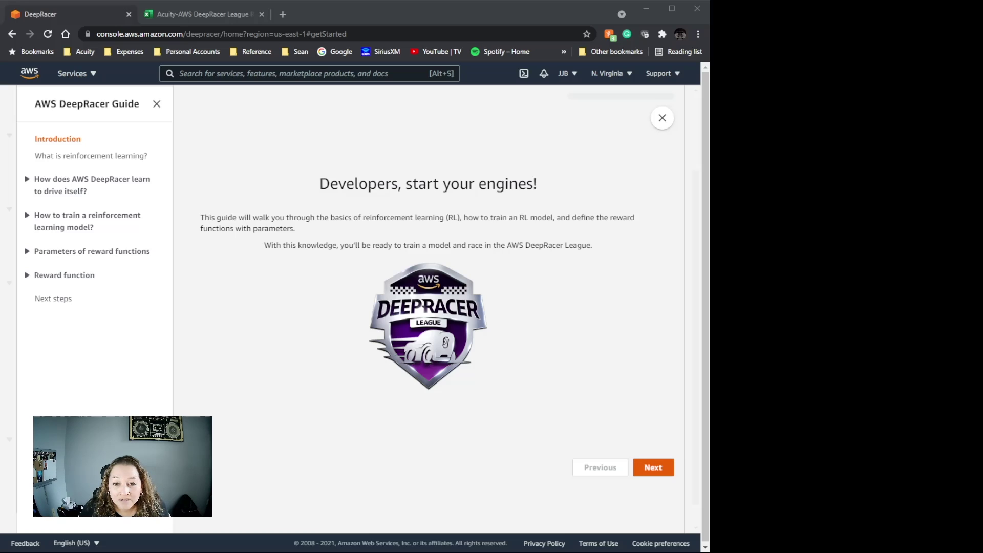
Advance the guide from the Introduction to the 'What is reinforcement learning?' page
{"action": "left_click", "coordinate": [653, 467]}
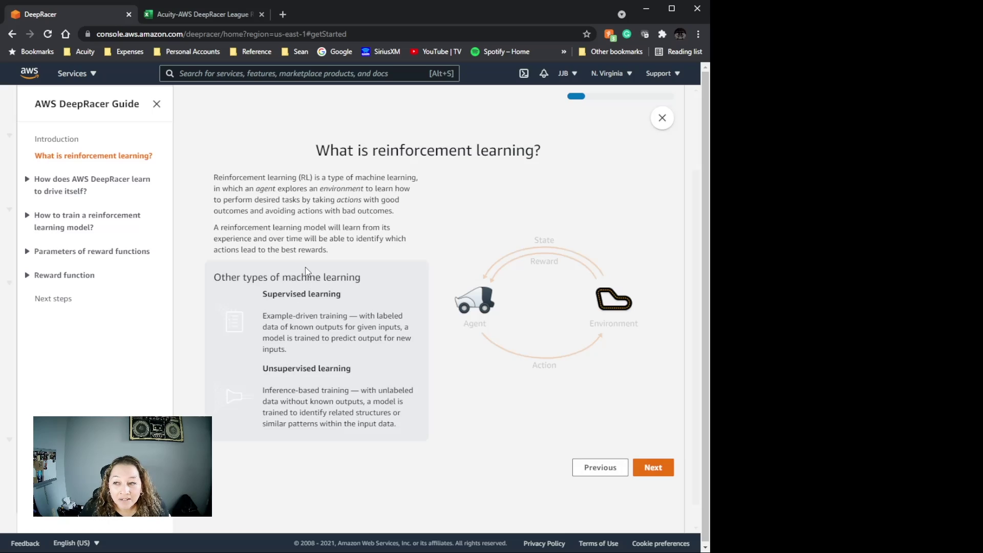